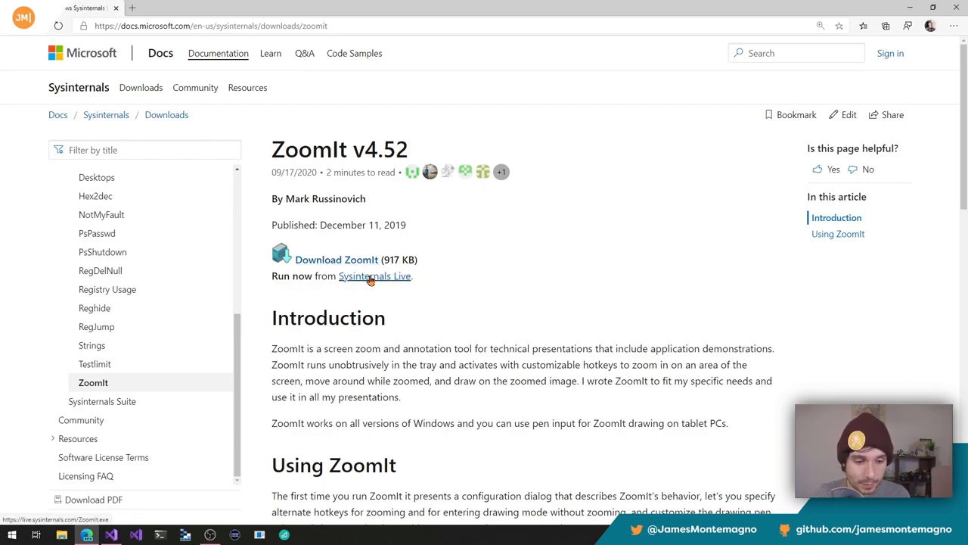
Launch ZoomIt via Windows search for 'zoomit', then minimize the browser and Visual Studio.
key("super")
type("zoom it")
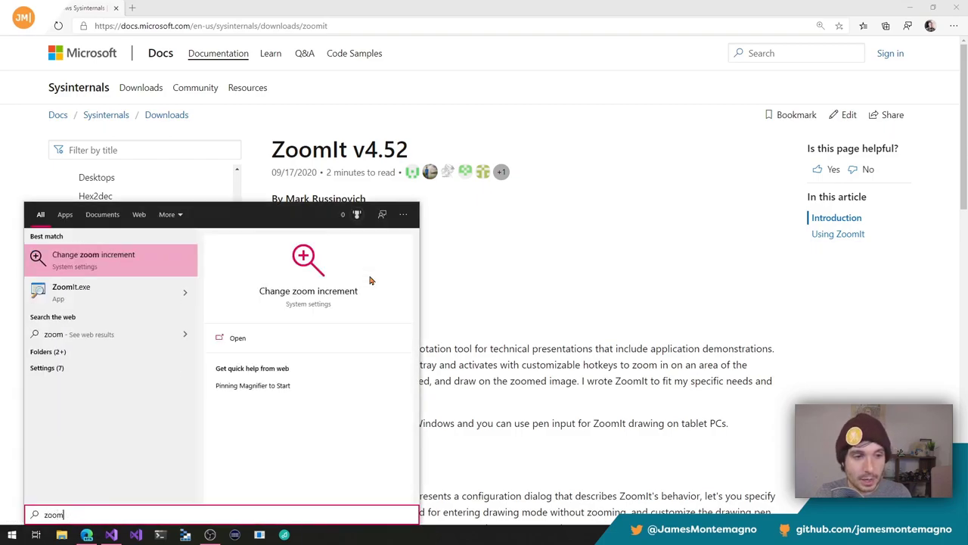
key("BackSpace")
key("BackSpace")
key("BackSpace")
type("it")
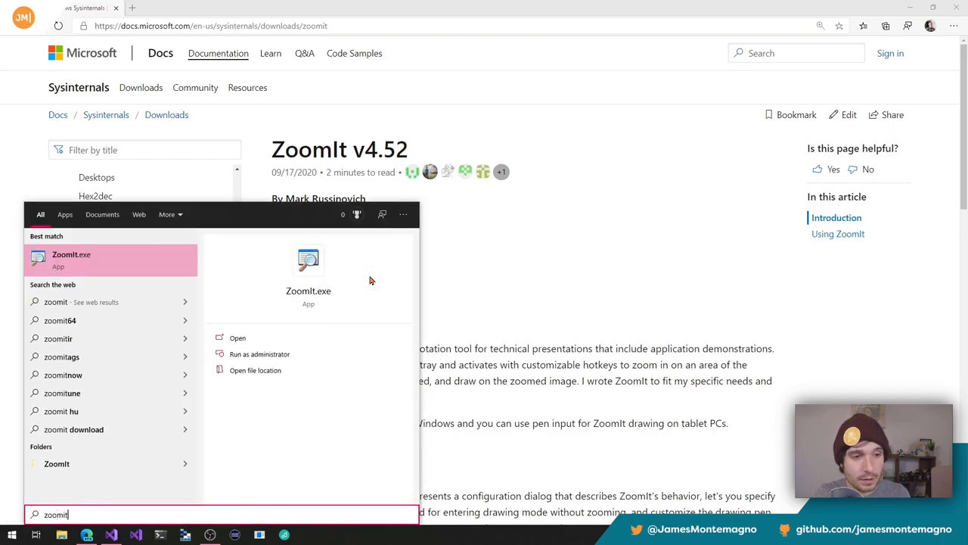
key("Return")
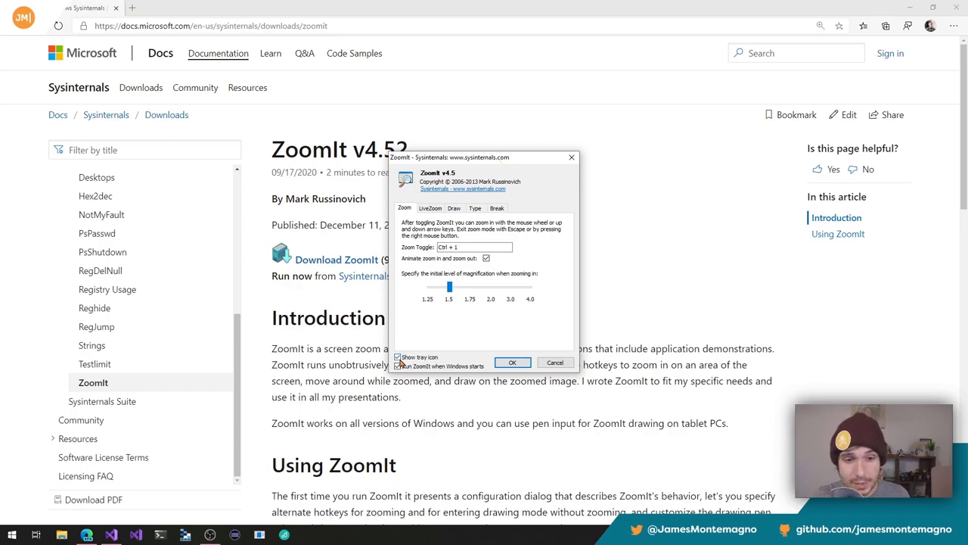
left_click(911, 8)
left_click(910, 8)
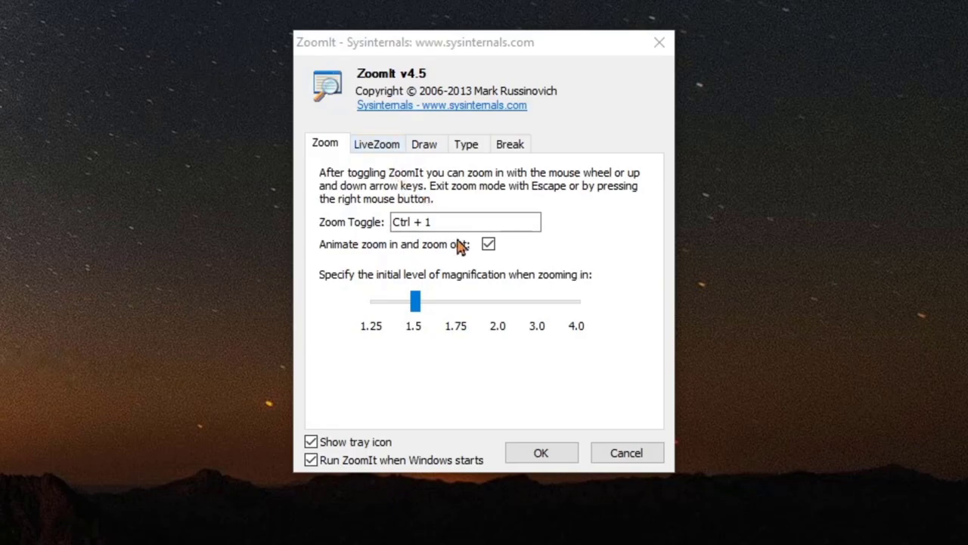
left_click(449, 215)
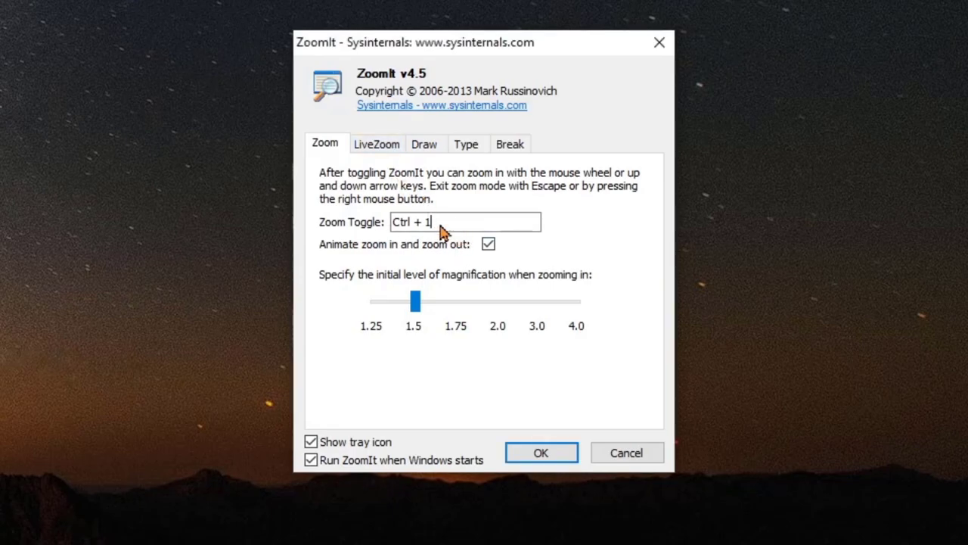
left_click(373, 151)
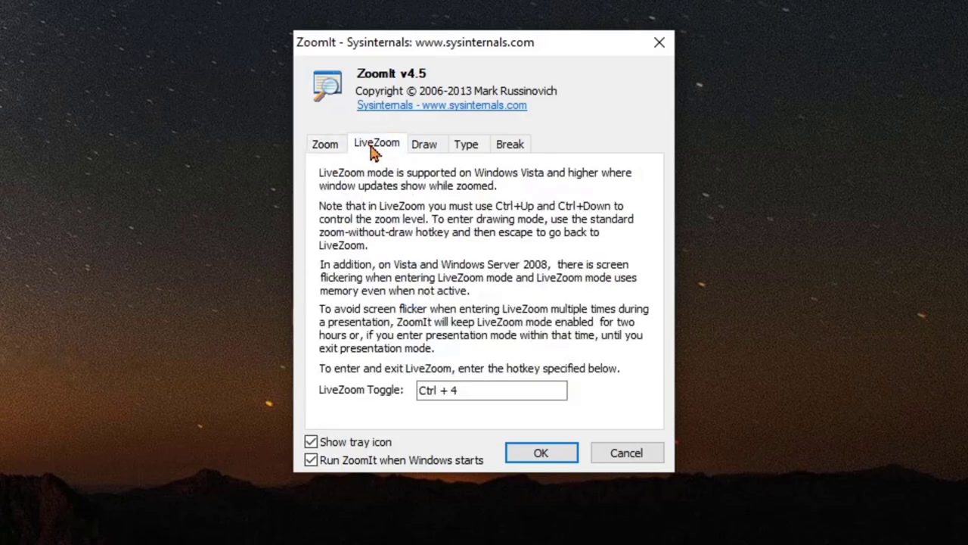
left_click(425, 147)
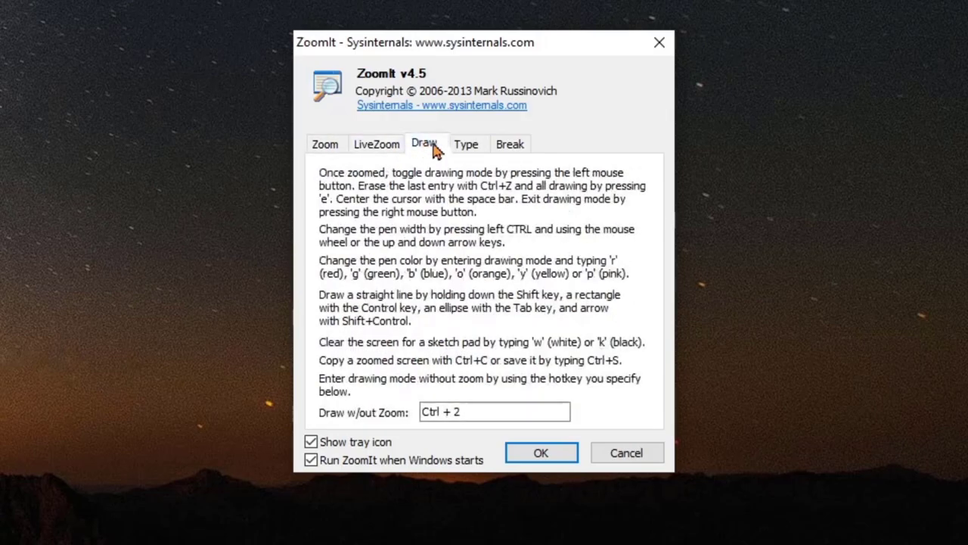
left_click(477, 151)
left_click(506, 150)
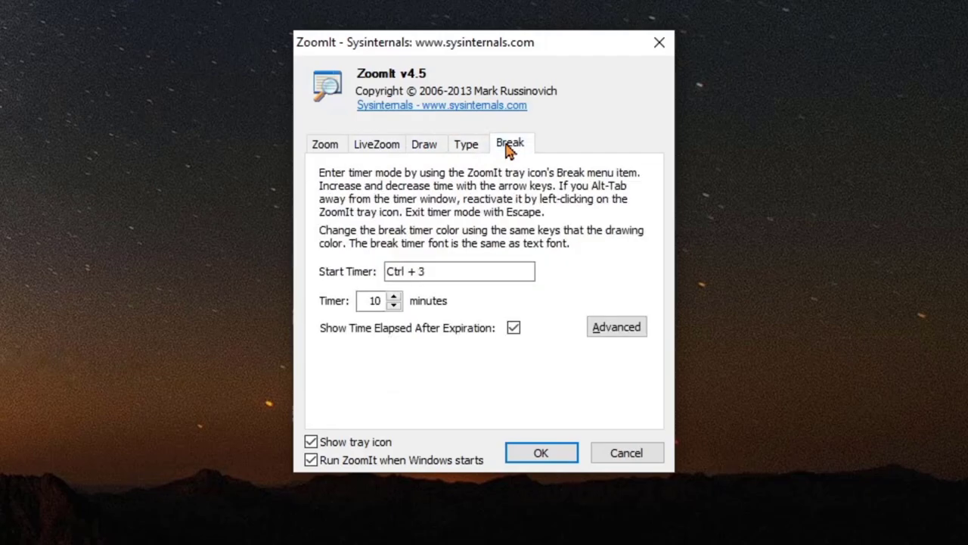
left_click(344, 150)
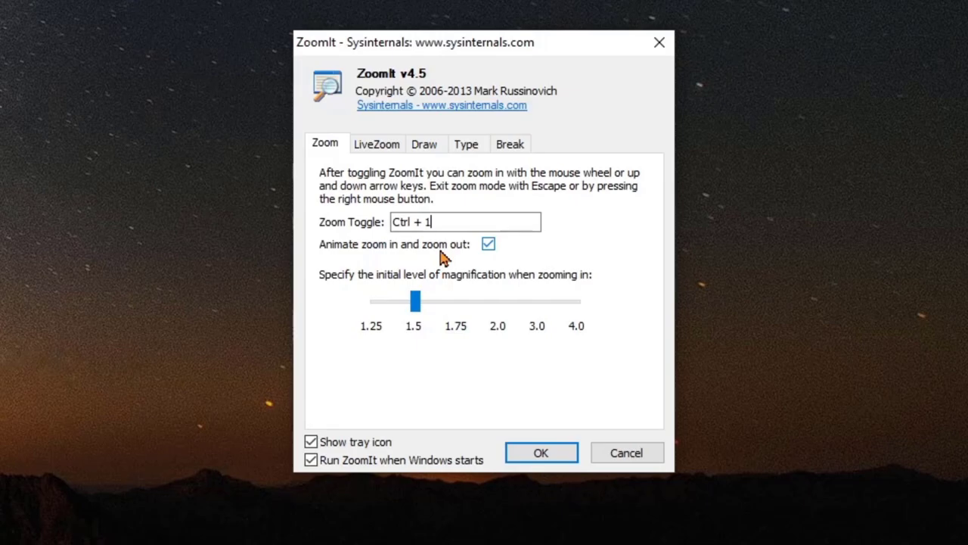
key("ctrl+1")
Review the LiveZoom, Draw, Type and Break tabs, then accept the ZoomIt options with OK.
left_click(394, 150)
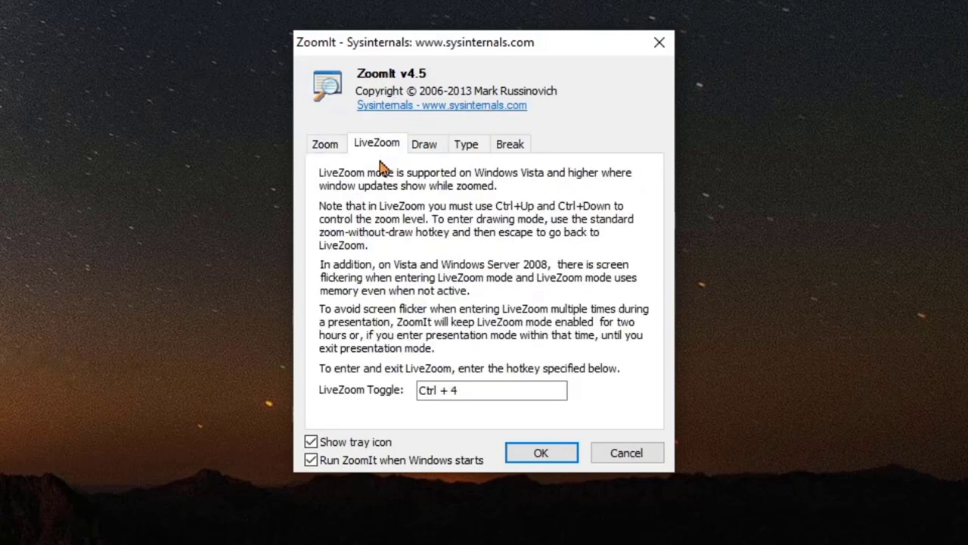
left_click(425, 150)
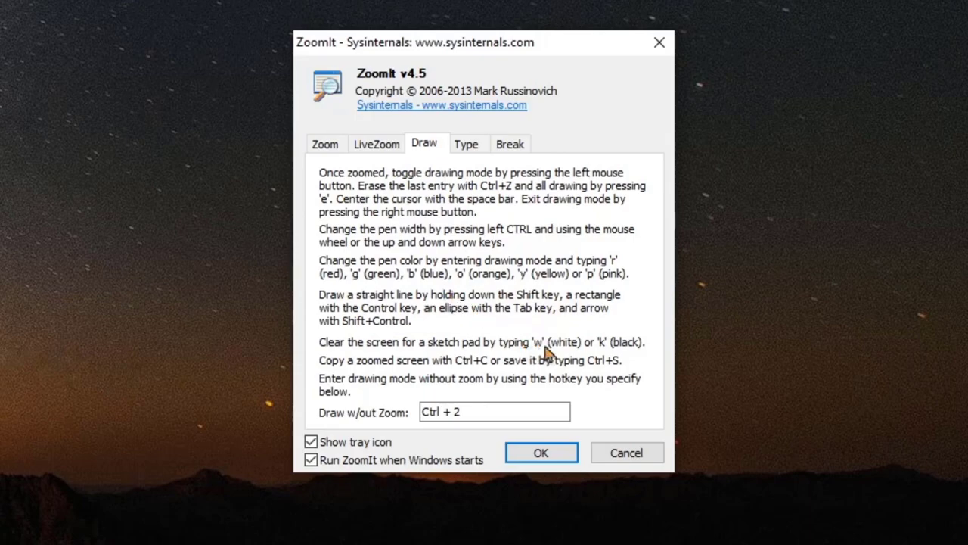
left_click(480, 149)
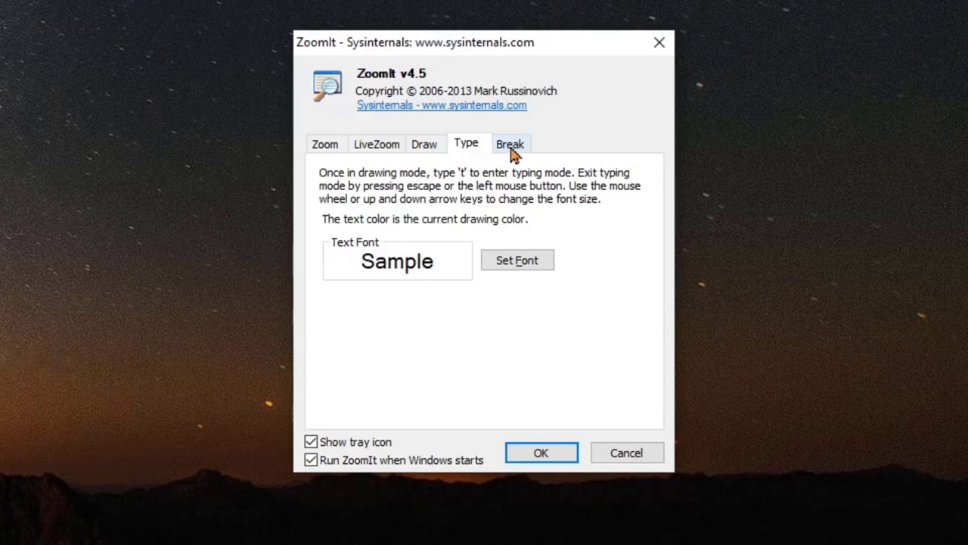
left_click(512, 147)
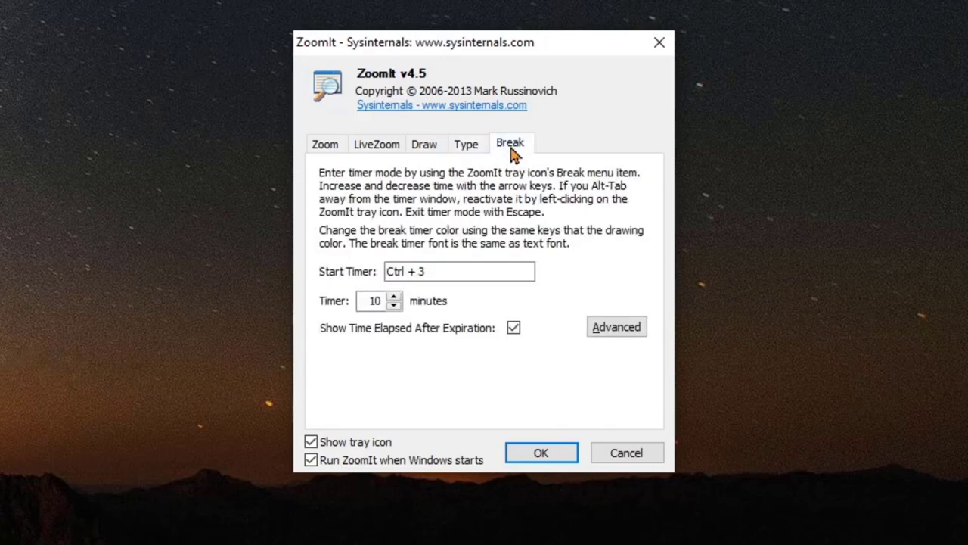
left_click(545, 453)
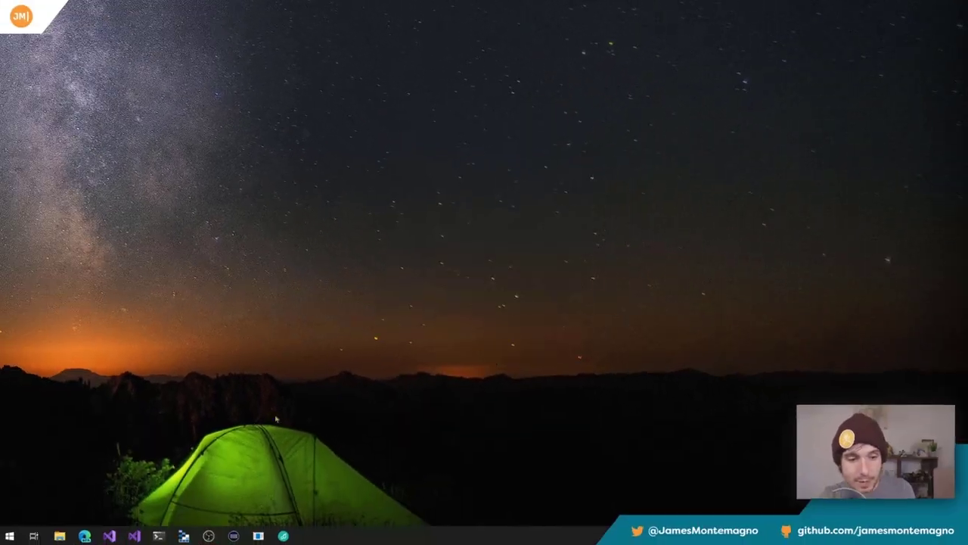
Restore Visual Studio and zoom in on the Solution Explorer with Ctrl+1.
left_click(111, 534)
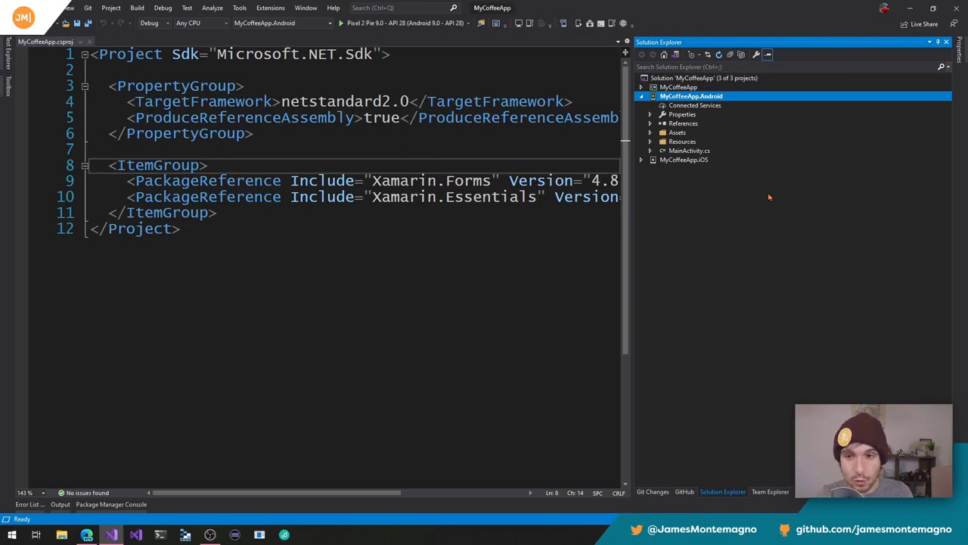
key("ctrl+1")
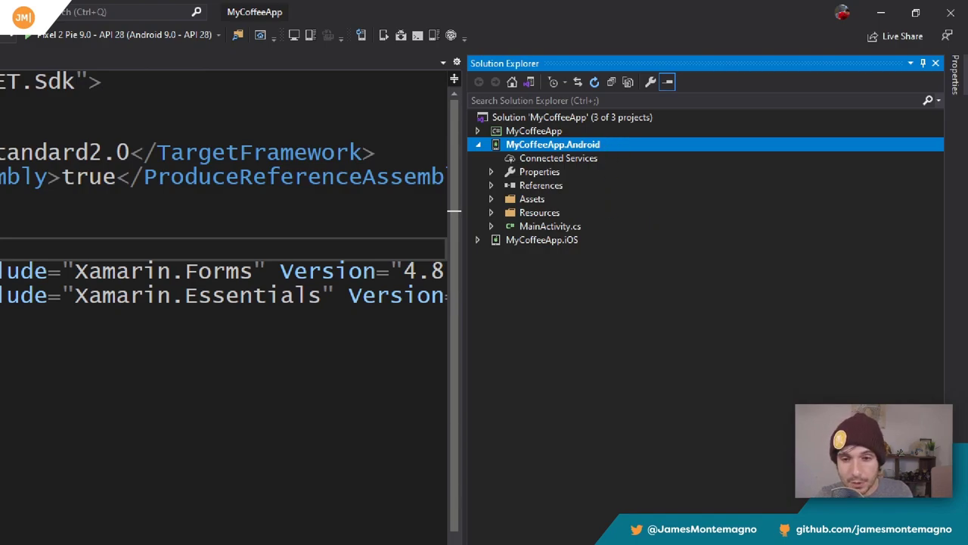
Draw a red line under the project tree and a red box beside the Android project's items.
mouse_move(527, 284)
left_mouse_down()
mouse_move(617, 298)
mouse_move(703, 279)
mouse_move(757, 286)
mouse_move(755, 295)
left_mouse_up()
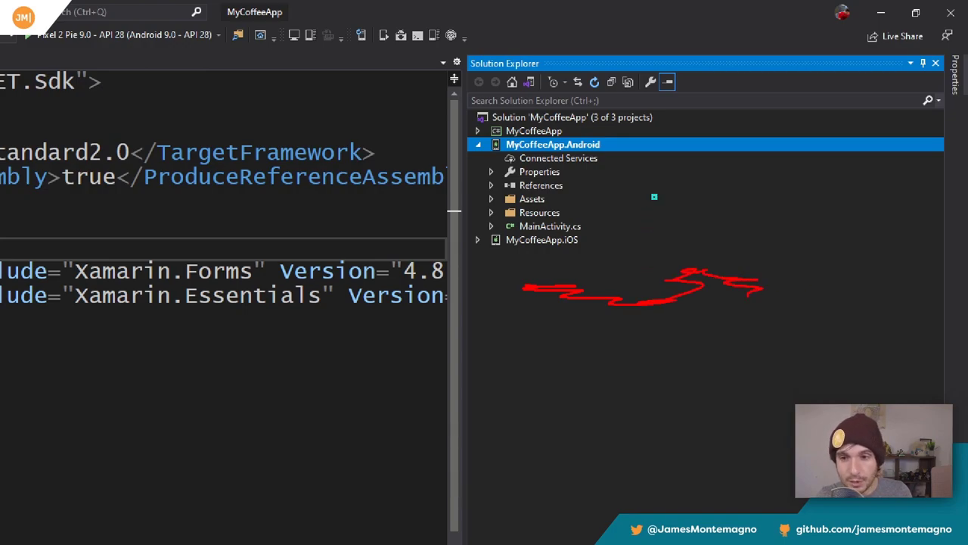
left_click_drag(652, 195, 698, 232)
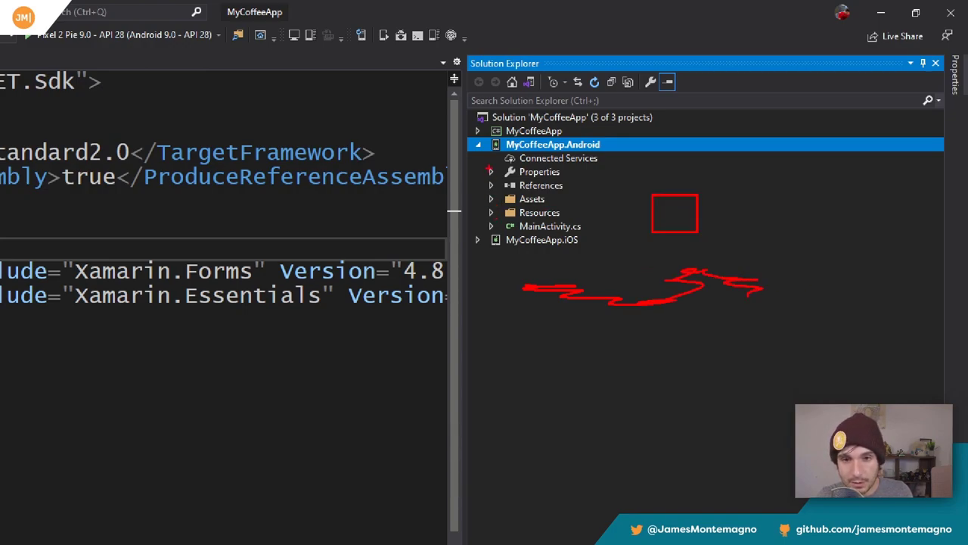
mouse_move(475, 141)
left_mouse_down()
mouse_move(522, 162)
mouse_move(609, 236)
left_mouse_up()
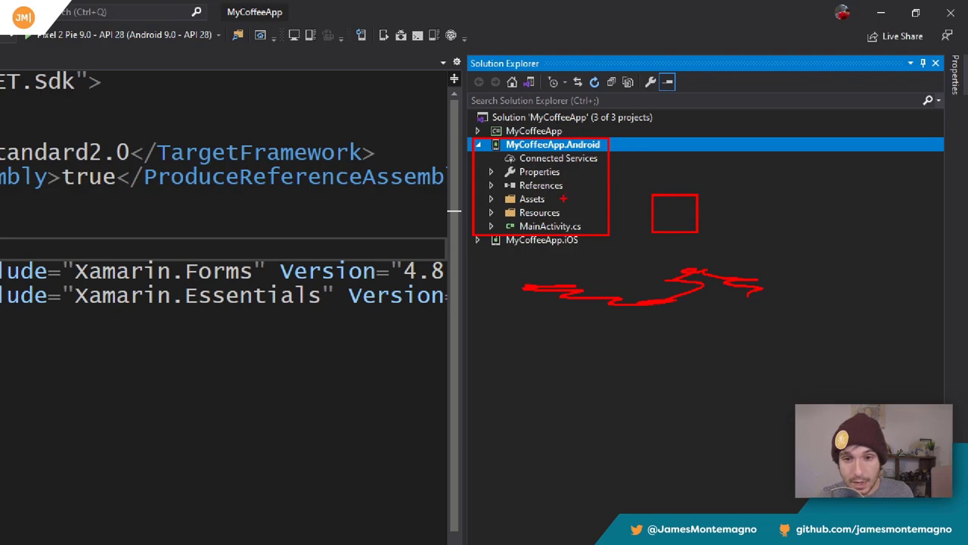
Add arrows pointing at Assets, Resources and the red box, then exit the zoom with Esc.
left_click_drag(560, 199, 617, 173)
left_click_drag(566, 216, 743, 171)
left_click_drag(711, 205, 783, 190)
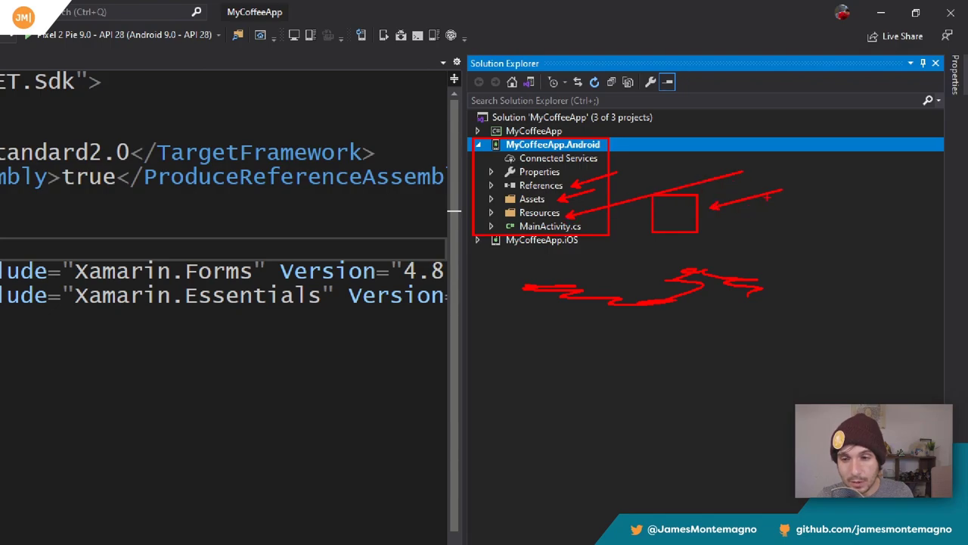
left_click_drag(742, 217, 780, 214)
key("Escape")
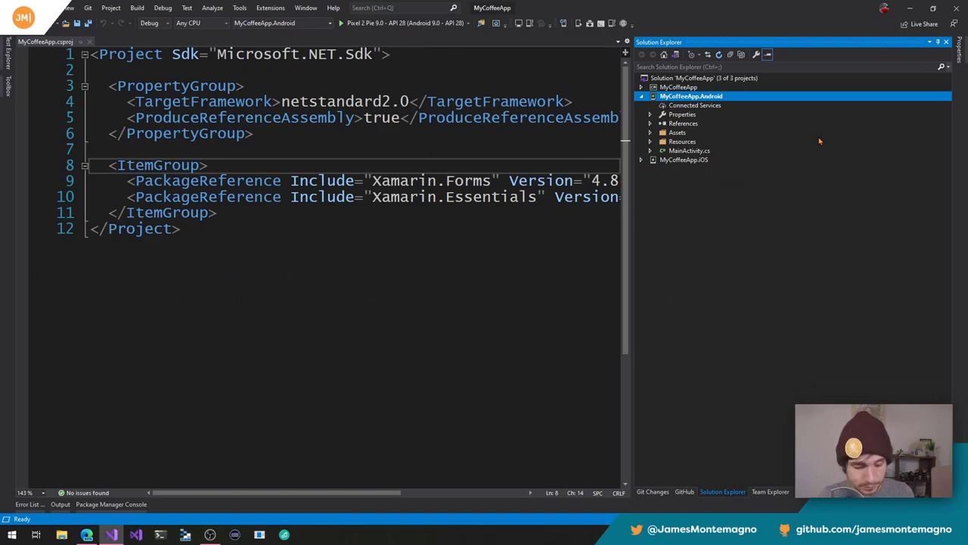
key("ctrl+1")
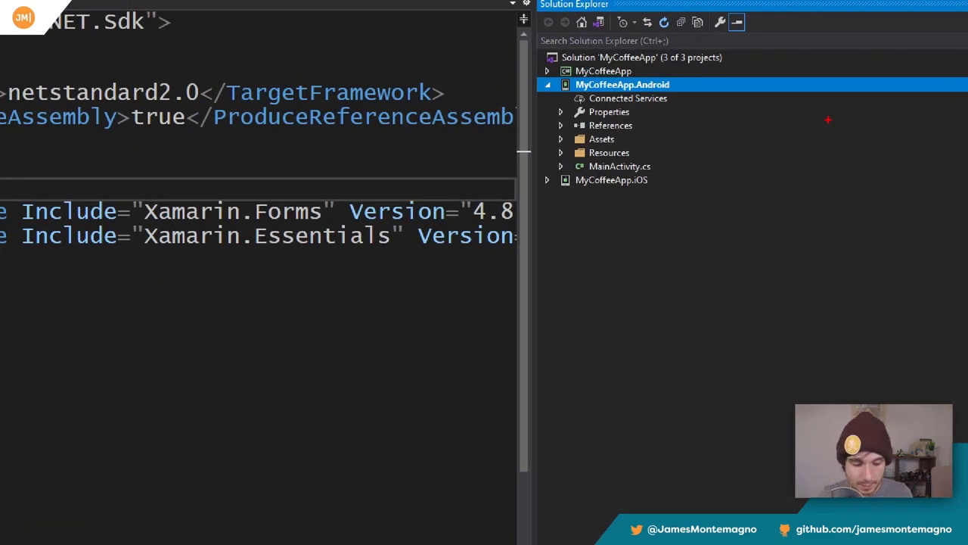
left_click_drag(835, 130, 836, 174)
type("hello")
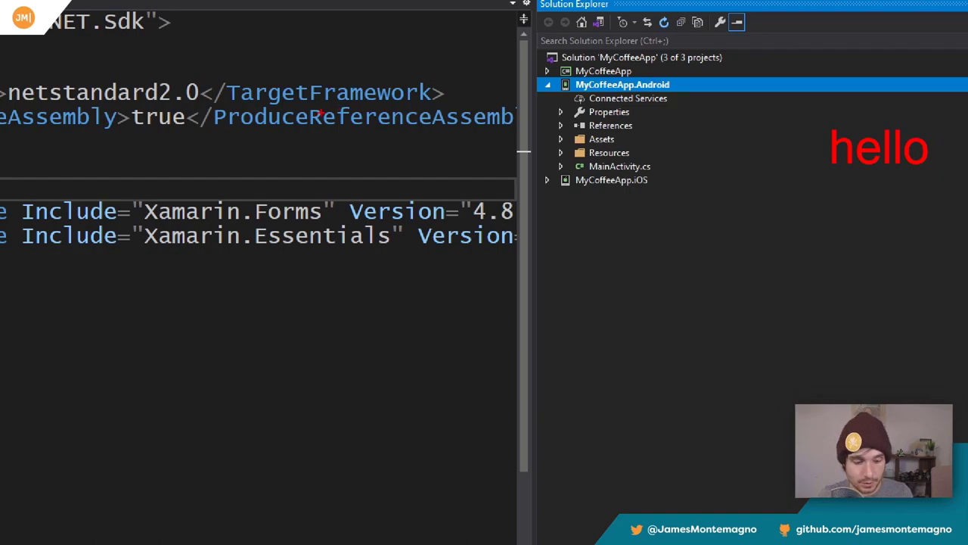
type("tHello World")
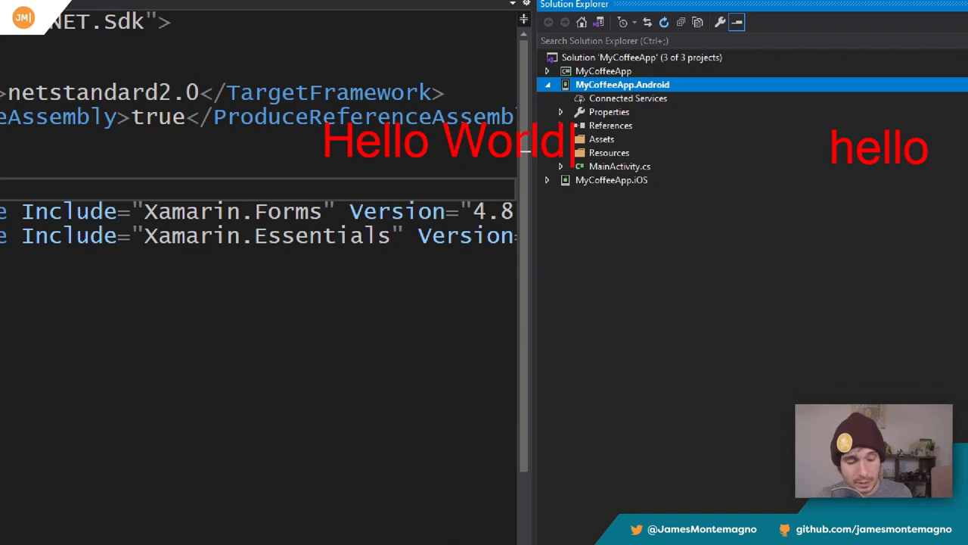
key("Escape")
key("Escape")
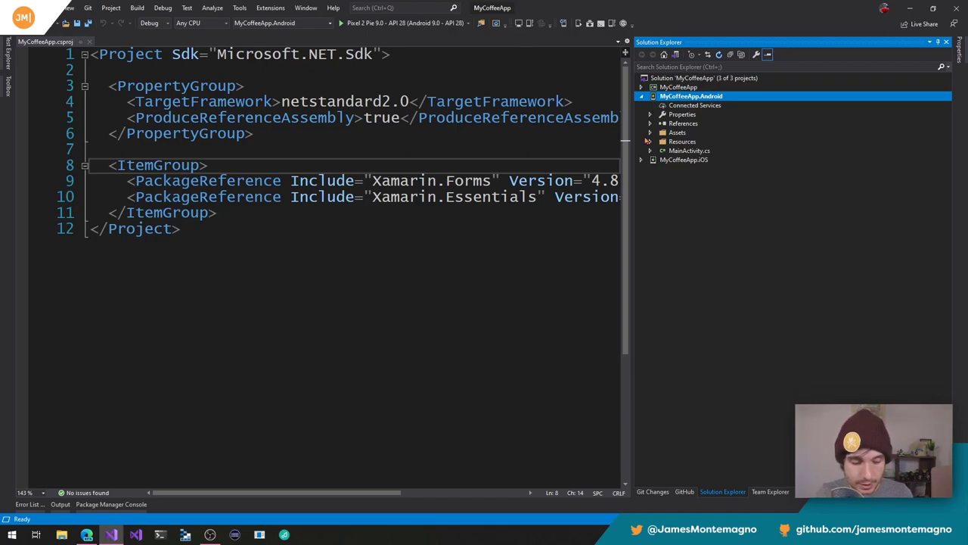
Zoom in and insert an indented blank line 6 before </PropertyGroup>.
key("ctrl+1")
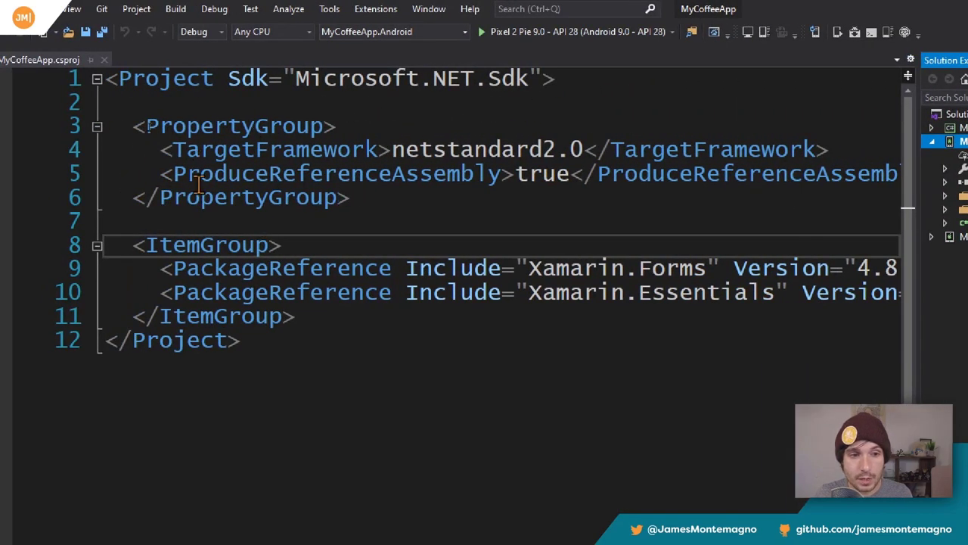
left_click(134, 197)
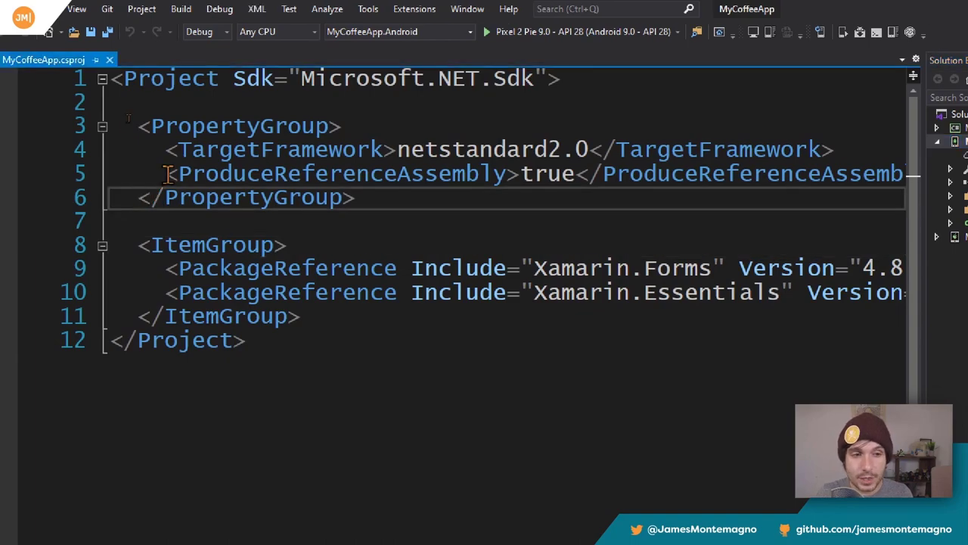
key("Return")
key("Up")
key("Tab")
Type '<' on line 6 and delete it, twice, to dismiss the suggestions.
type("<")
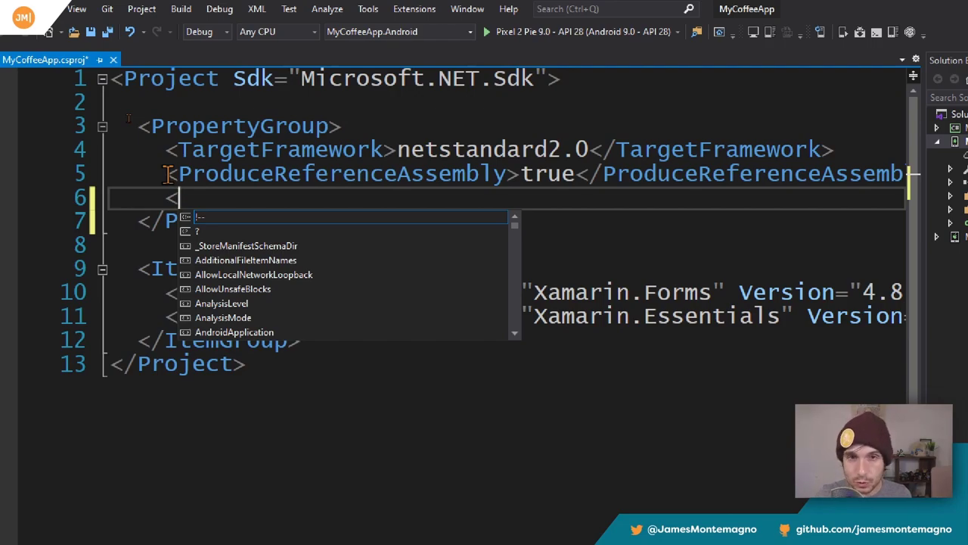
key("BackSpace")
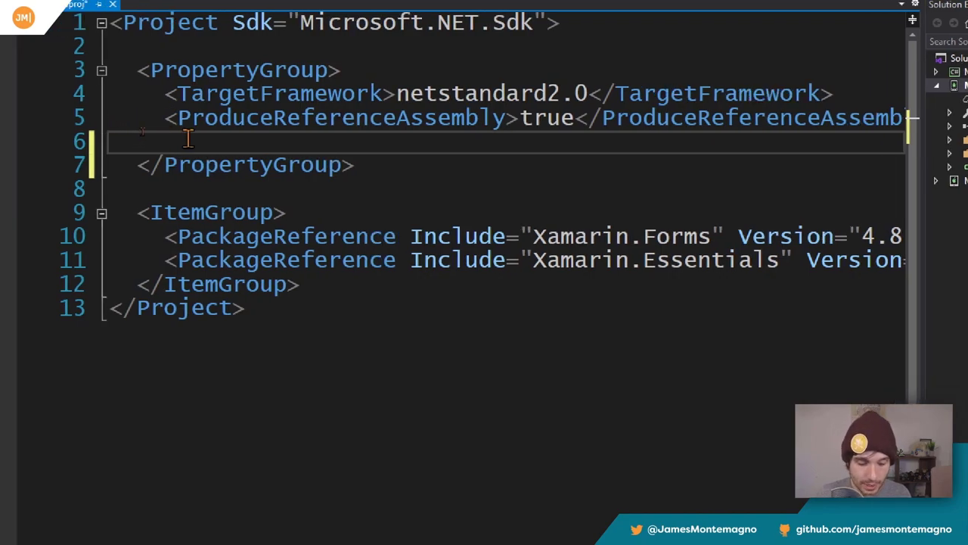
type("<")
key("BackSpace")
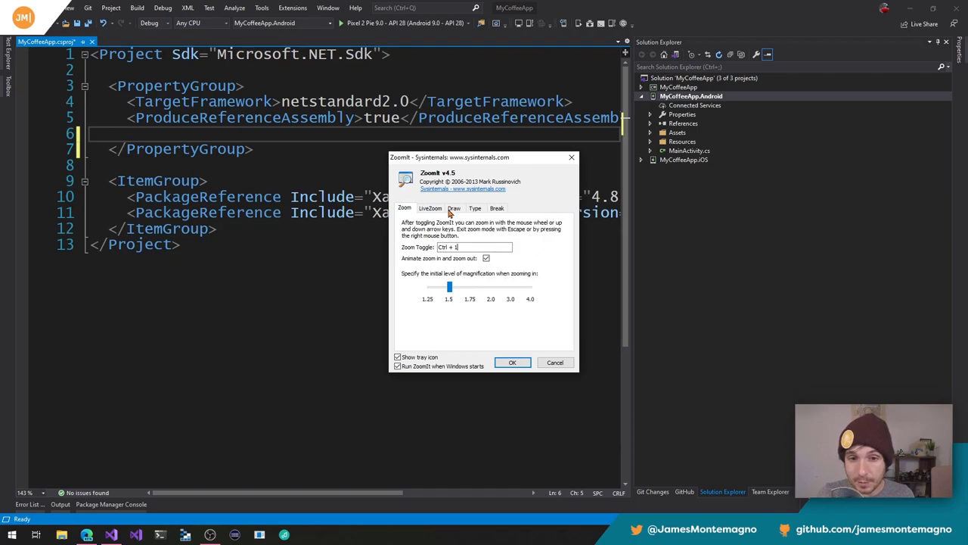
Raise initial magnification to 2.0, then demo a 2x zoom with a red outline around the Android project.
left_click_drag(450, 288, 490, 286)
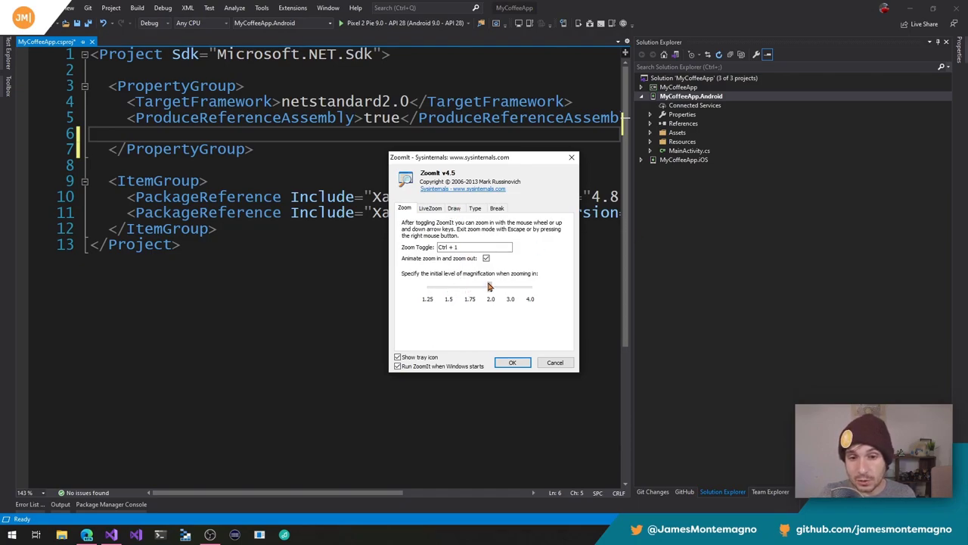
left_click(514, 364)
key("ctrl+1")
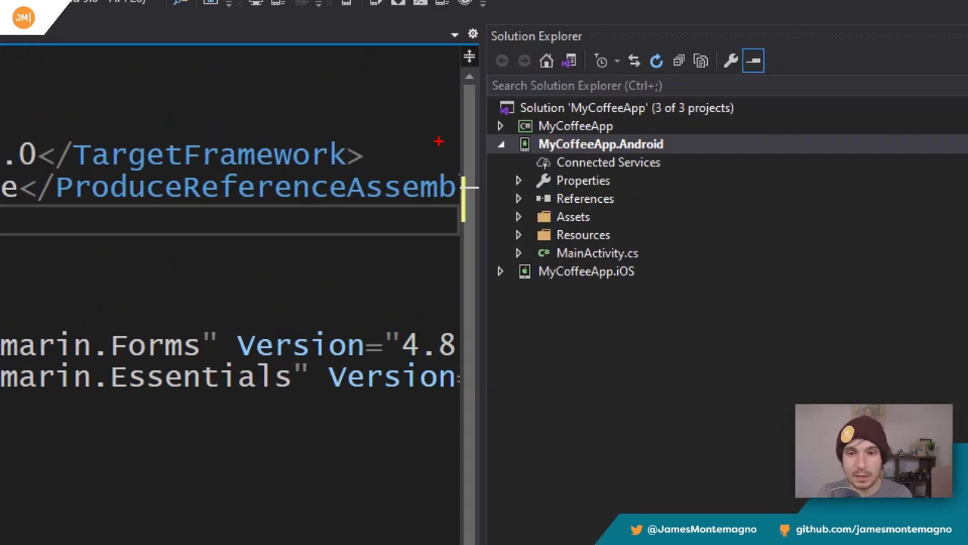
left_click_drag(495, 136, 679, 262)
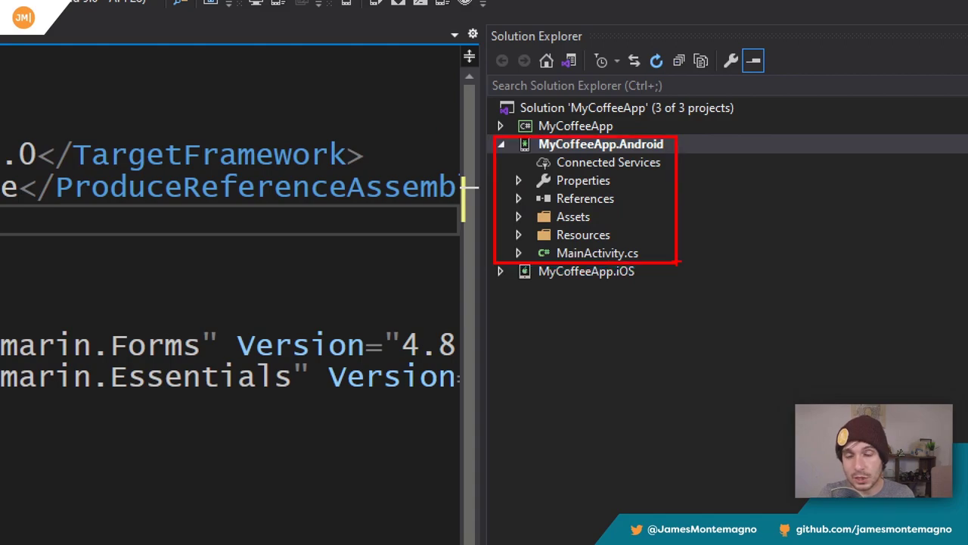
key("Escape")
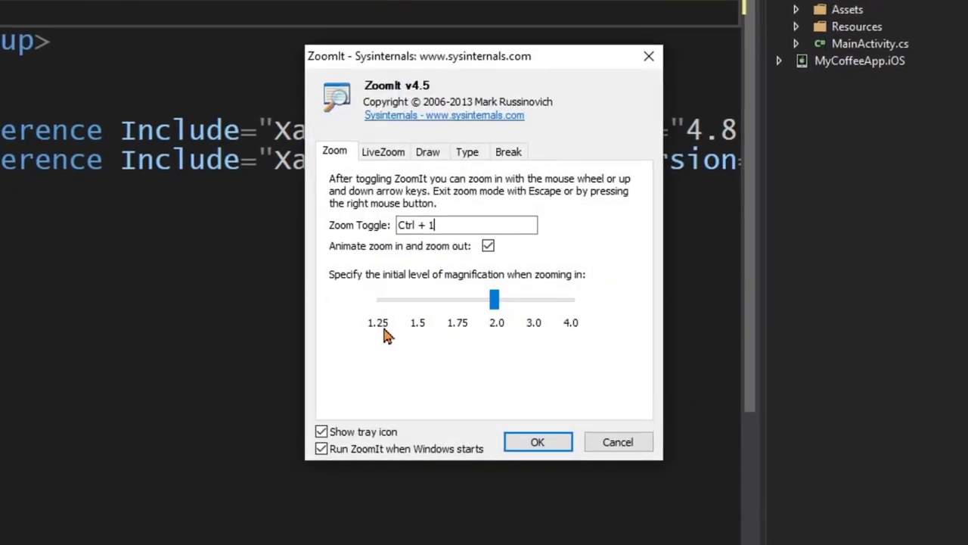
Return initial magnification to 1.5 and browse the Type, LiveZoom and Draw tabs.
left_click_drag(494, 300, 421, 301)
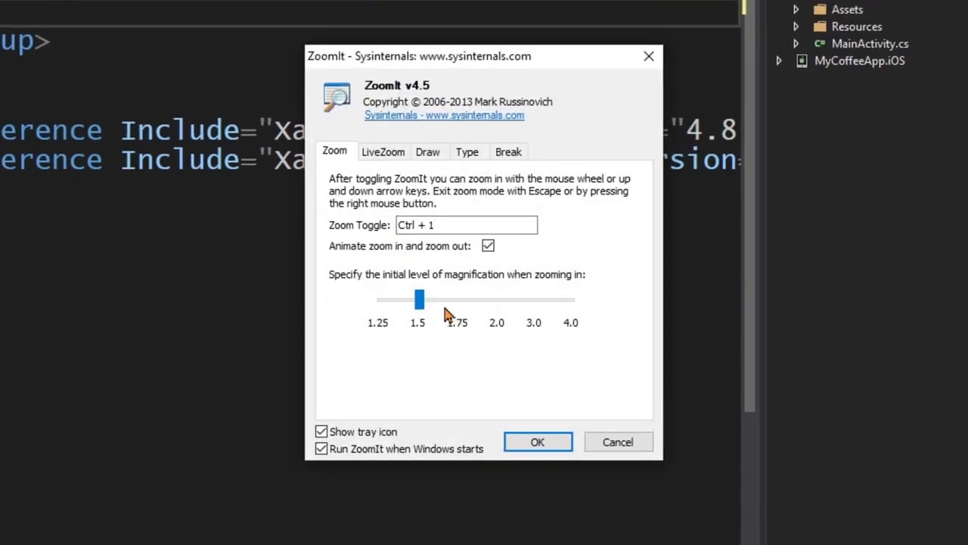
left_click(439, 151)
left_click(469, 155)
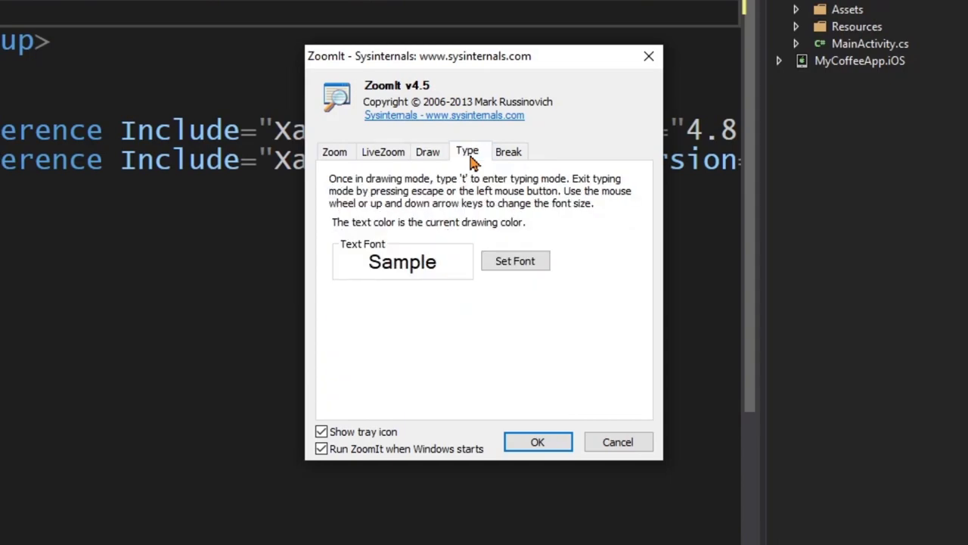
left_click(396, 156)
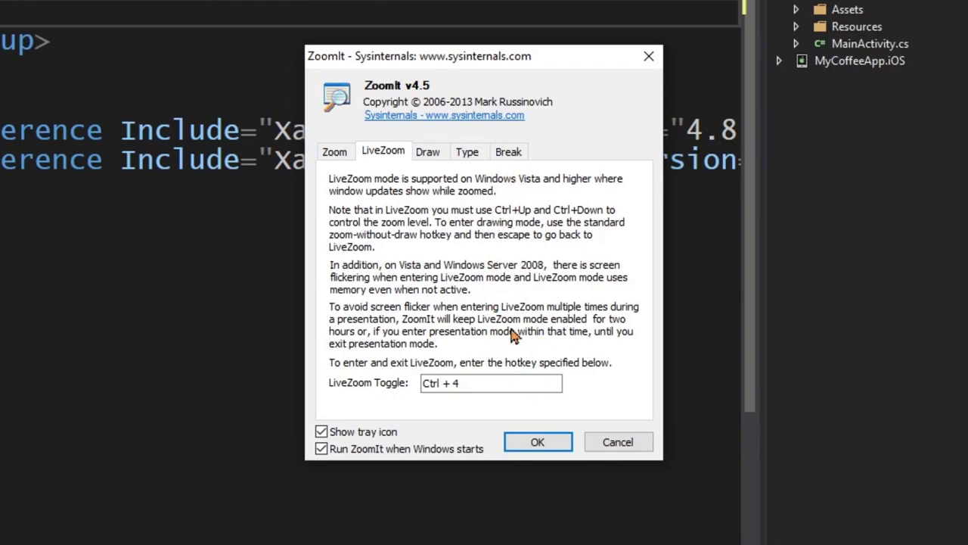
left_click(428, 152)
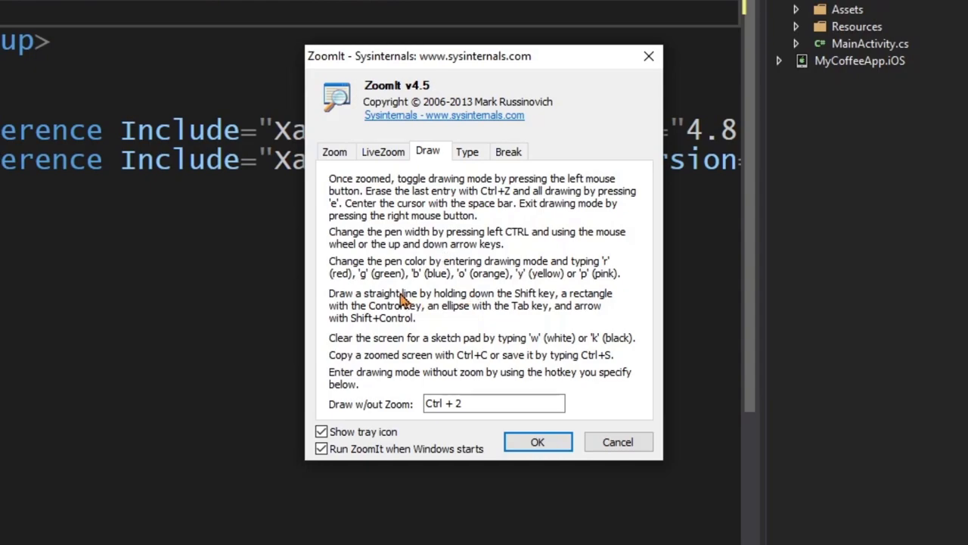